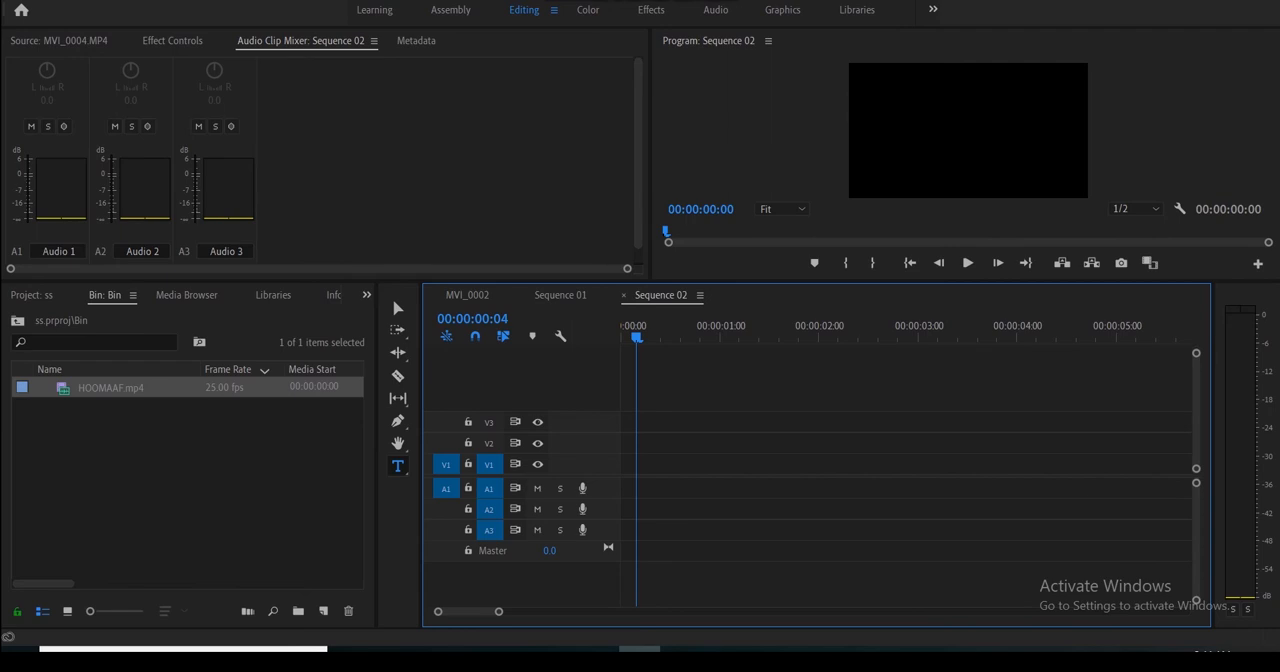
- Create a legacy title named OFIT, keeping the 1920 by 1080, 25 fps video settings
left_click(16, 0)
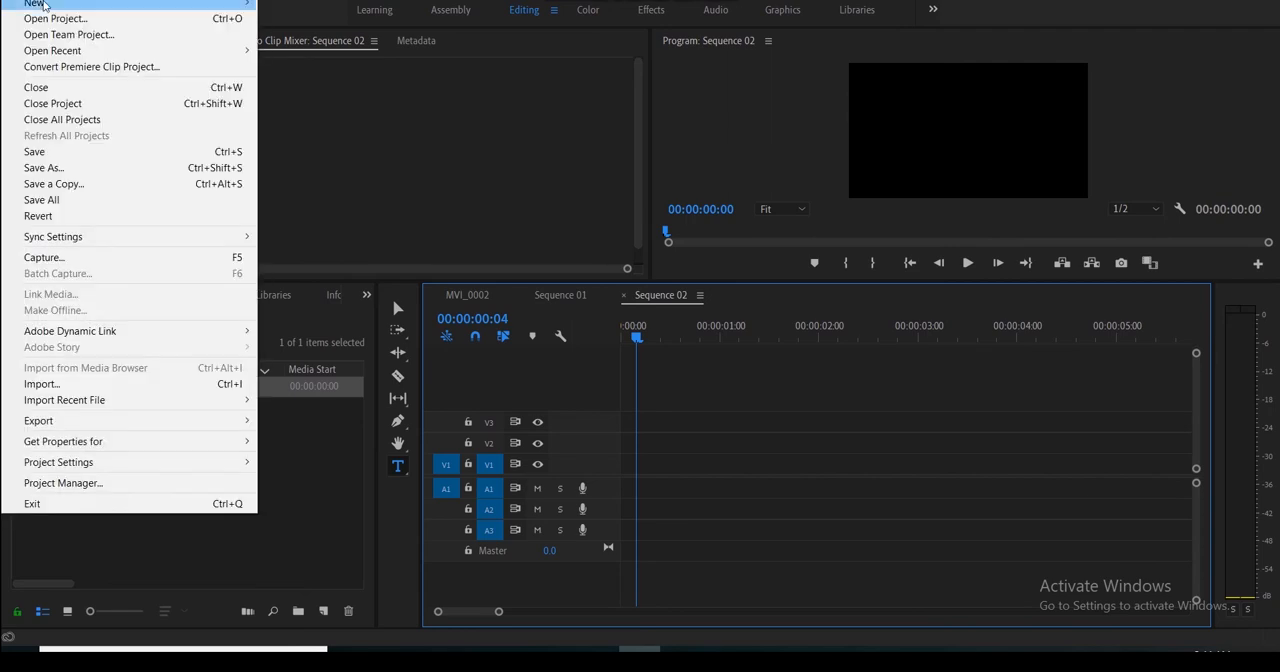
mouse_move(140, 3)
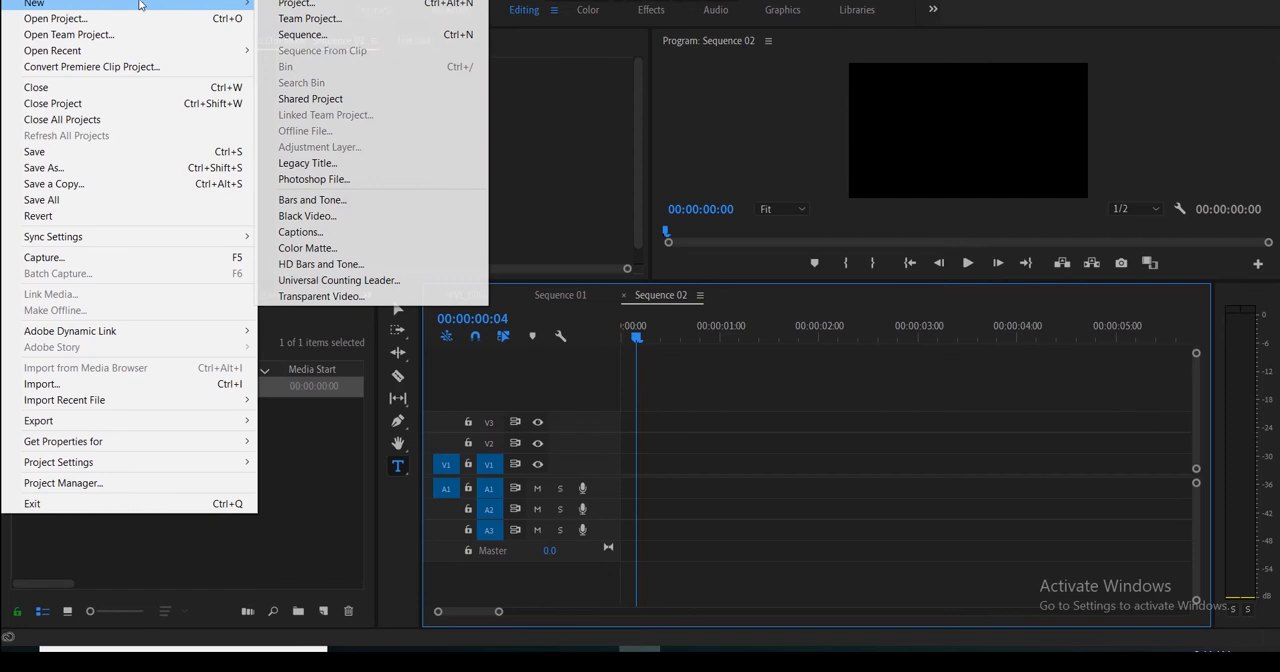
left_click(341, 164)
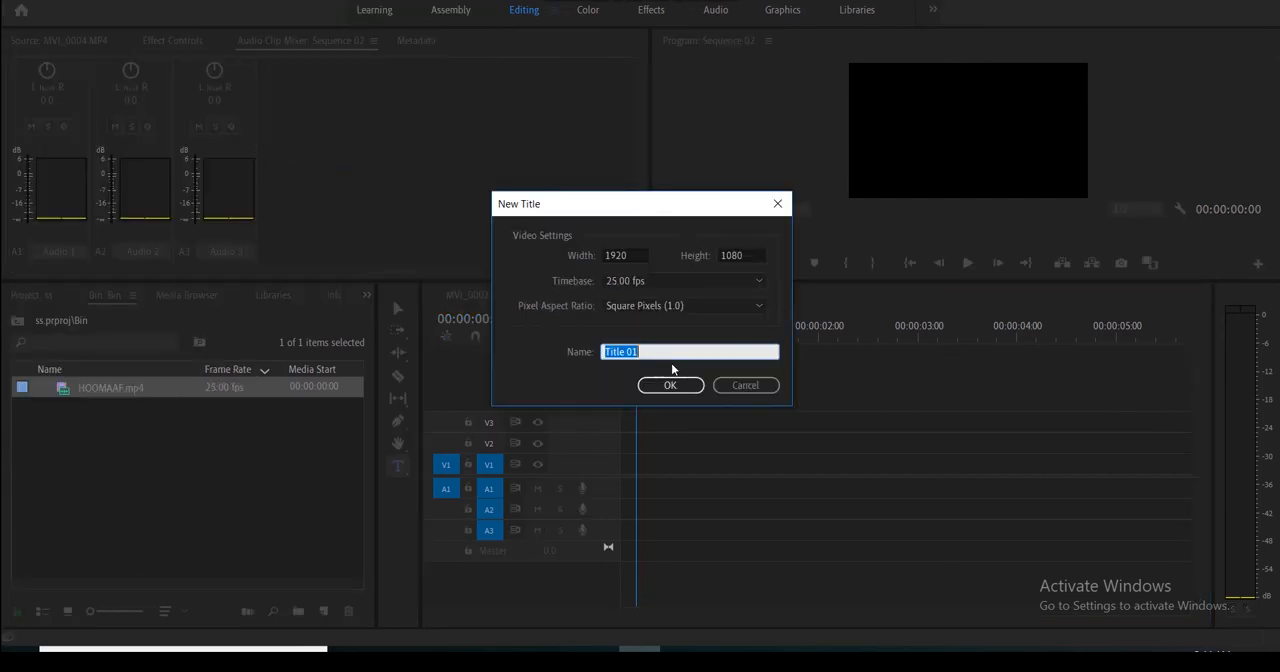
type("OT")
key("BackSpace")
type("FIT")
left_click(692, 391)
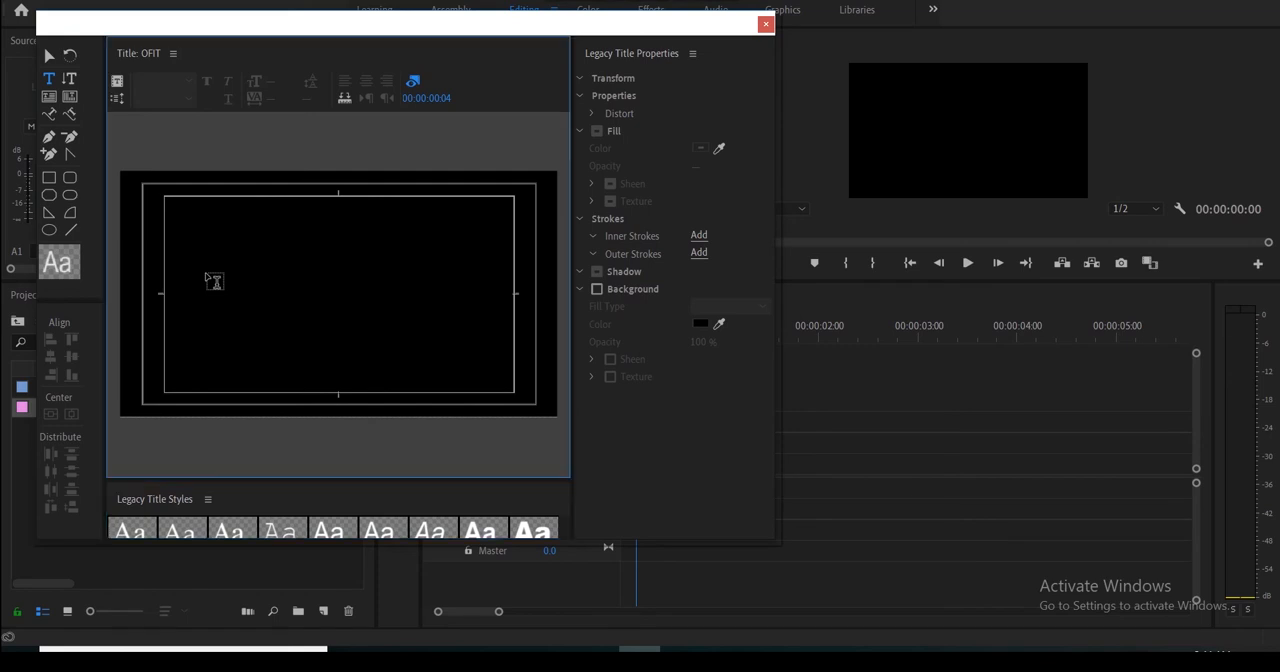
- Add the text OFIT to the title and stretch it to about 1586 wide by 941 high, then close the title editor
left_click(206, 268)
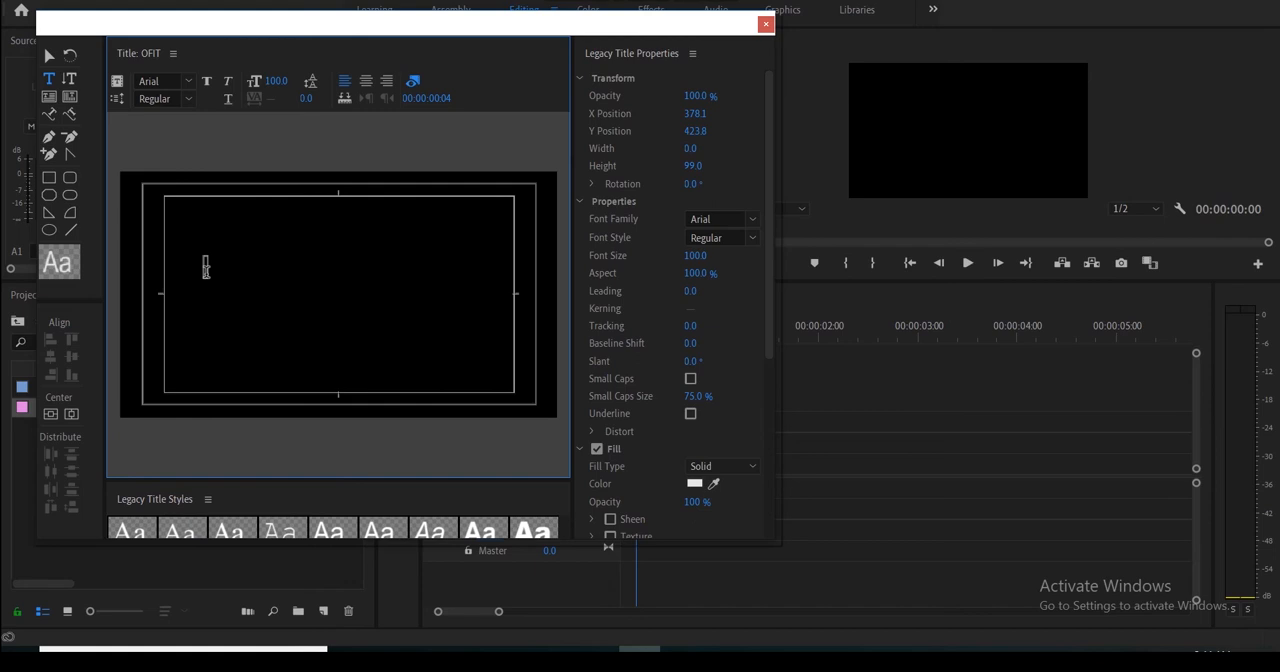
type("OFIT")
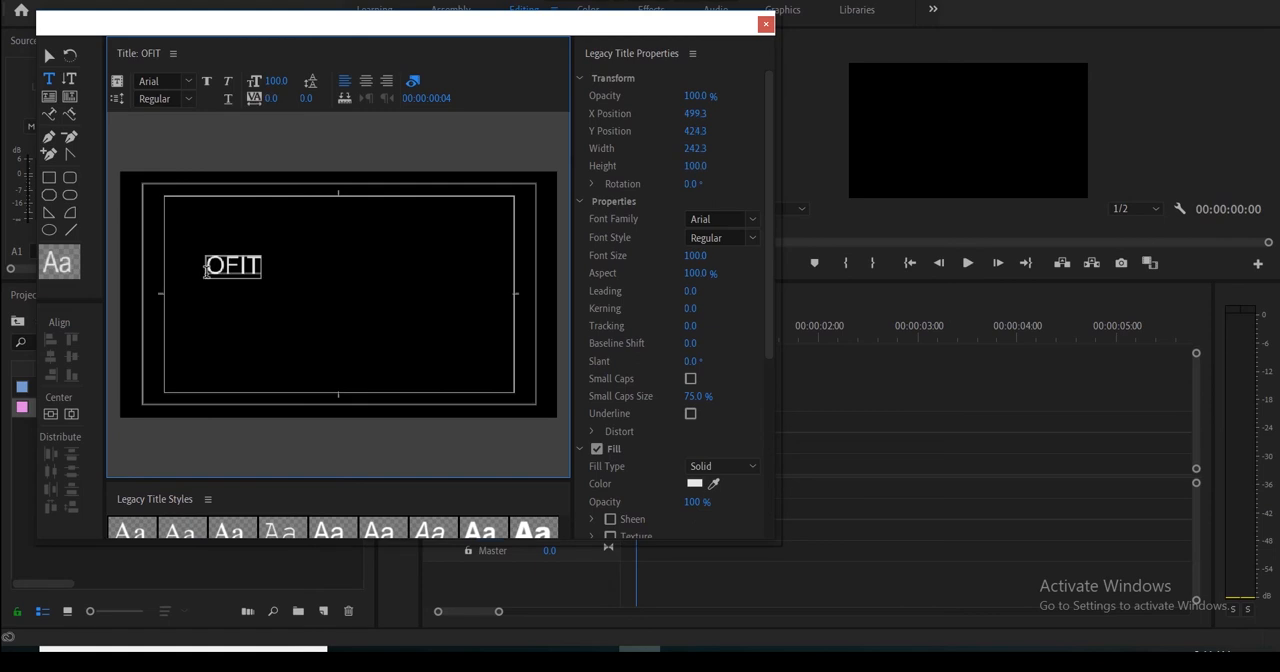
left_click(48, 56)
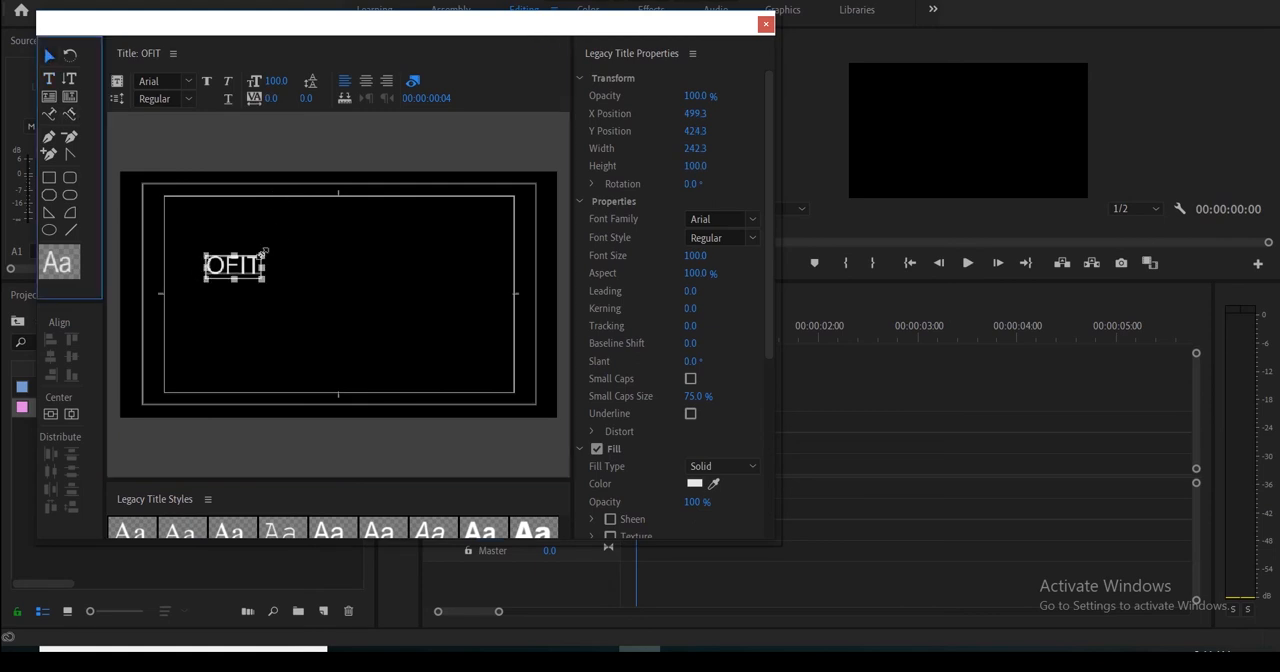
left_click_drag(263, 251, 412, 242)
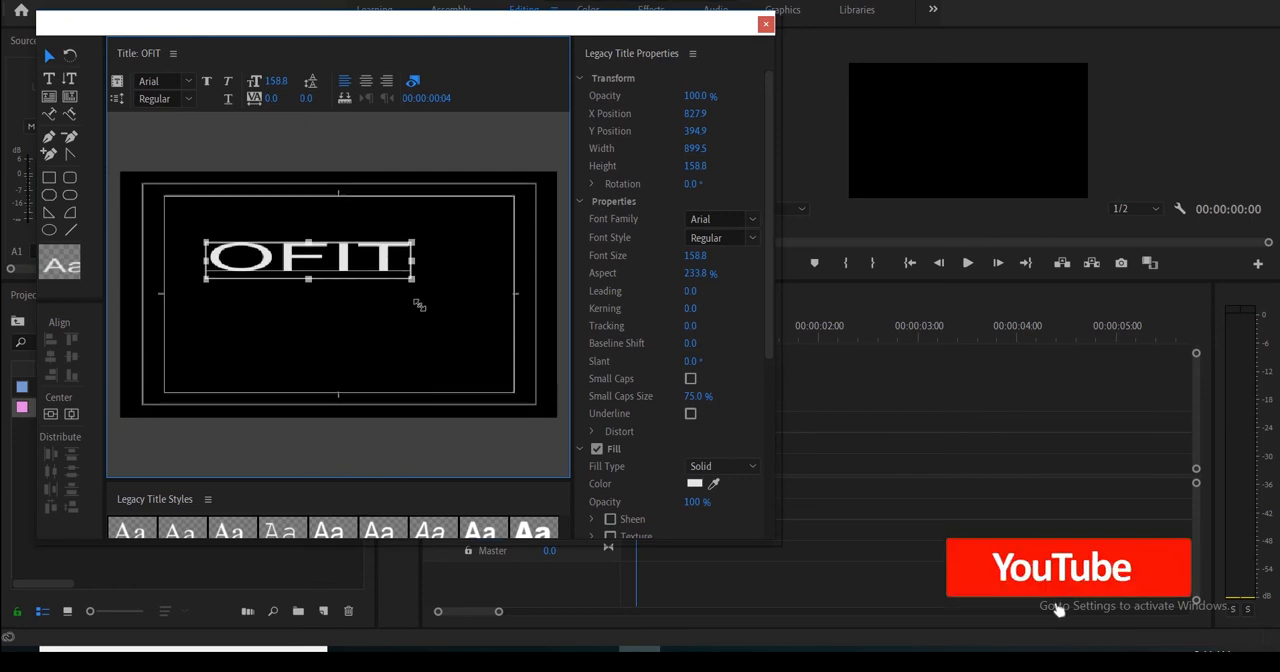
left_click_drag(419, 305, 511, 405)
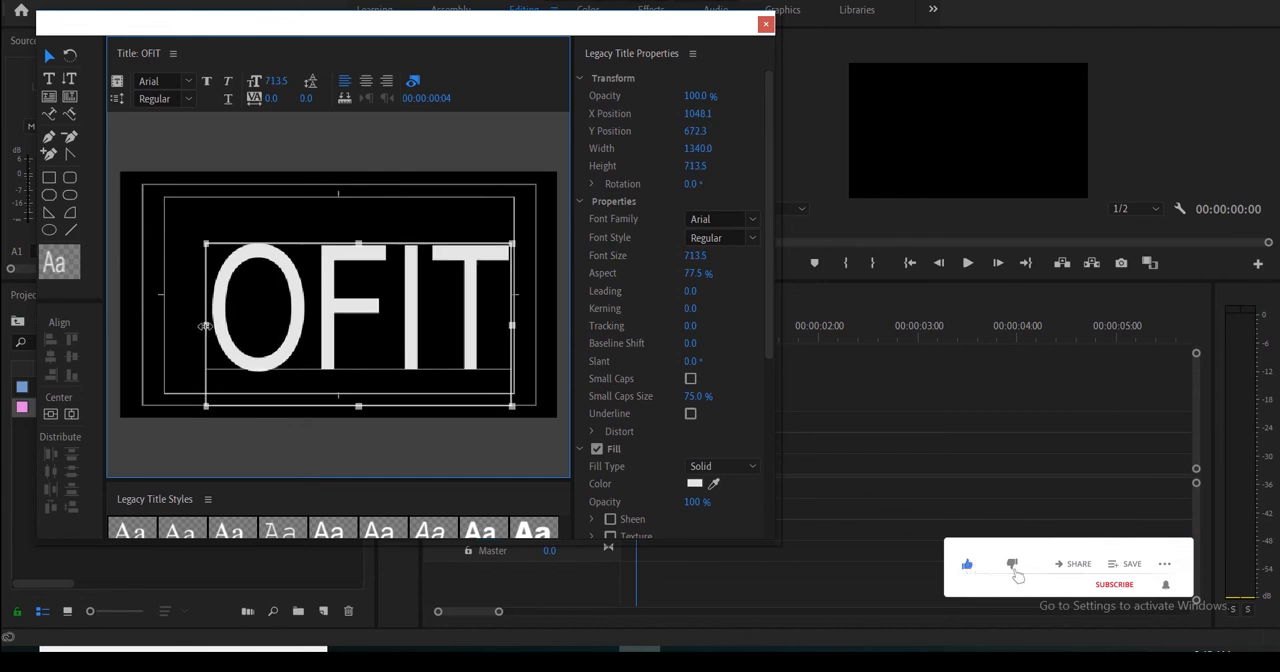
left_click_drag(204, 326, 150, 320)
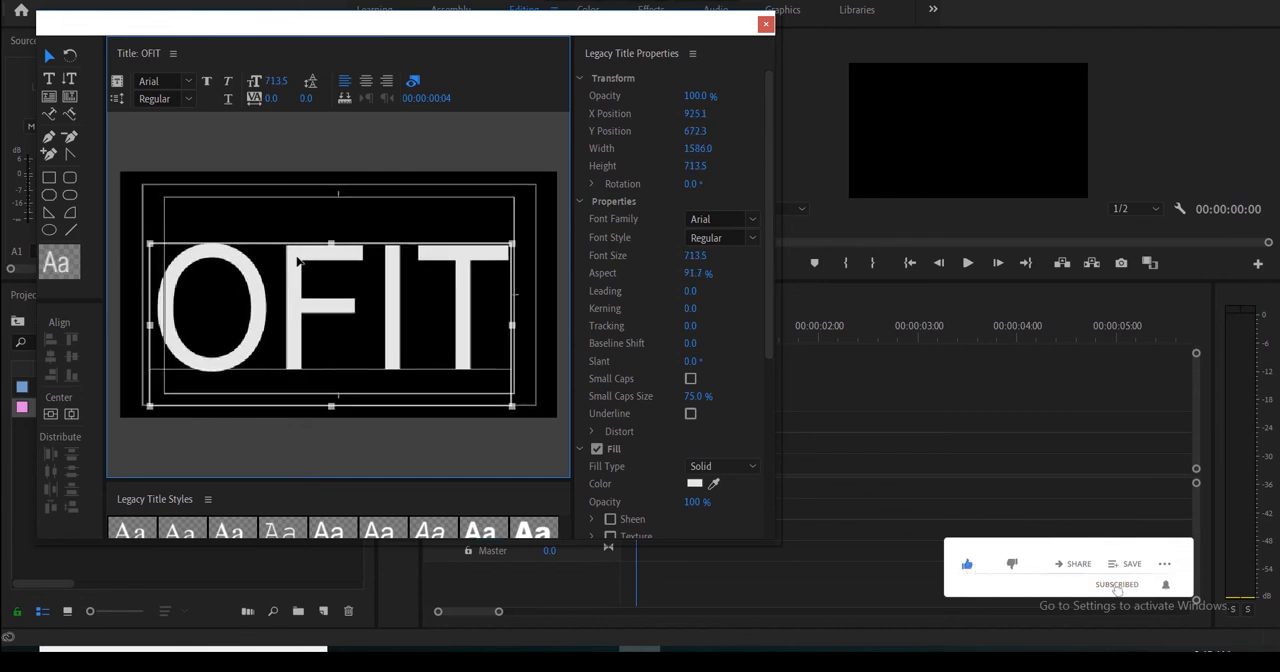
left_click_drag(331, 244, 331, 207)
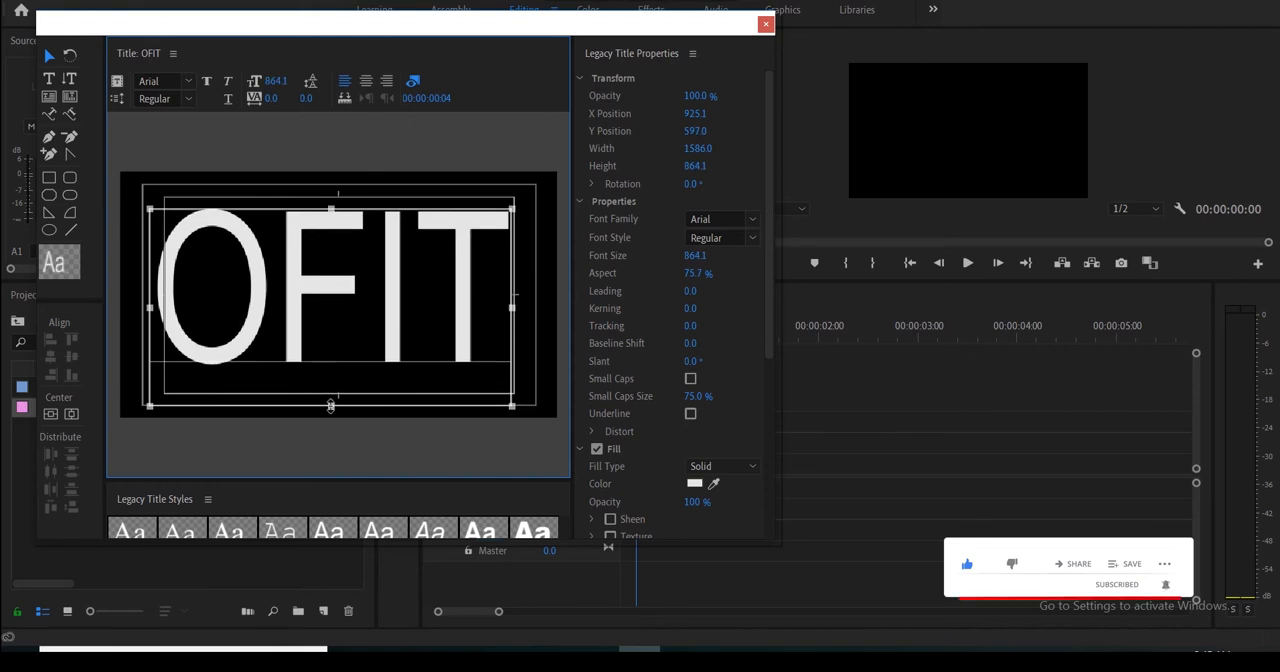
mouse_move(331, 406)
left_mouse_down()
mouse_move(334, 449)
mouse_move(331, 426)
left_mouse_up()
left_click(673, 128)
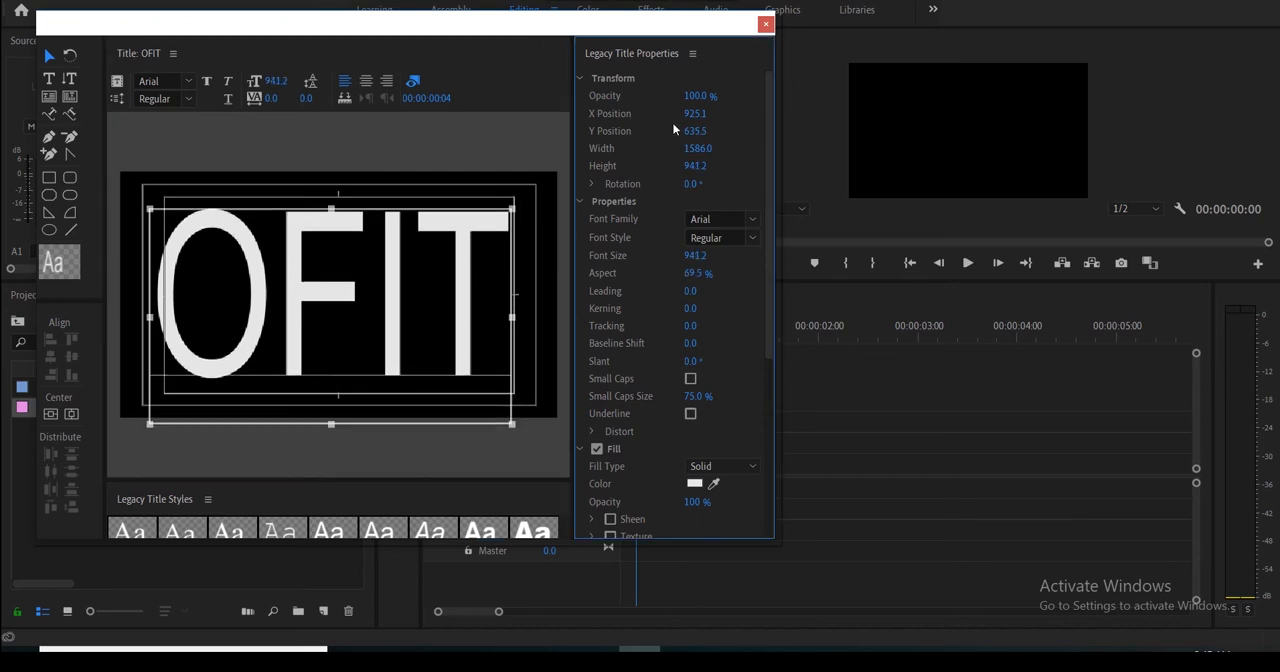
left_click(765, 25)
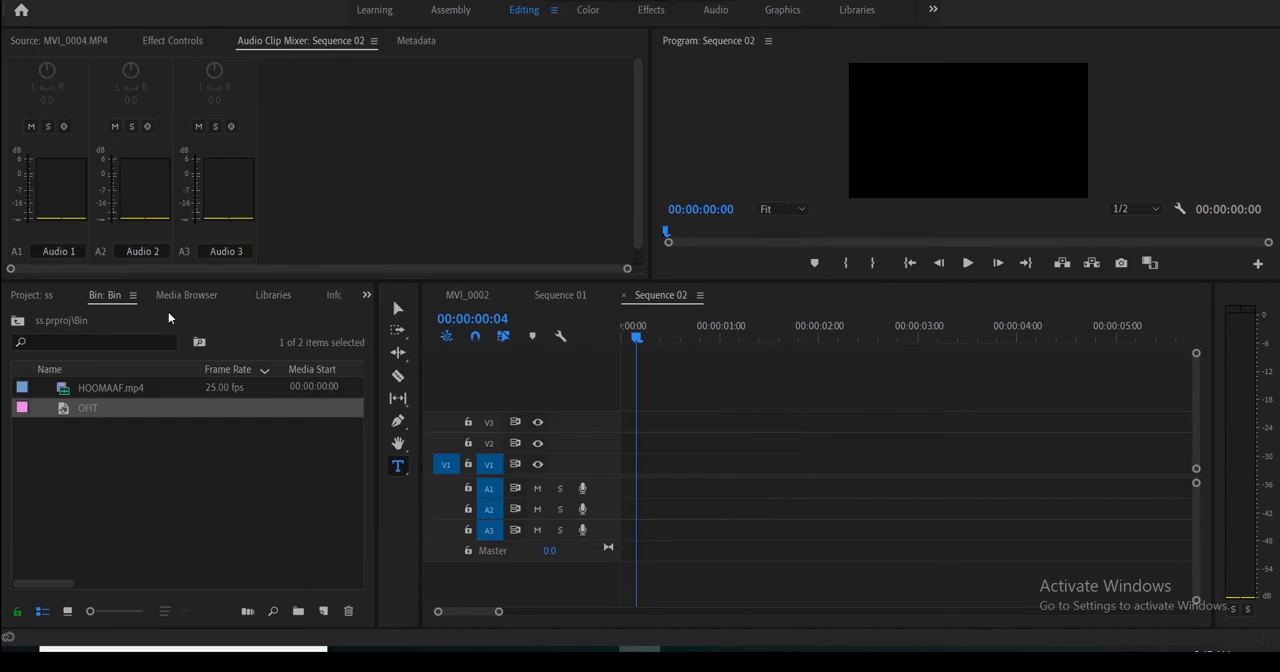
- Place the OFIT title on track V2 and HOOMAAF.mp4 on V1, both at the start of Sequence 02
left_click(39, 296)
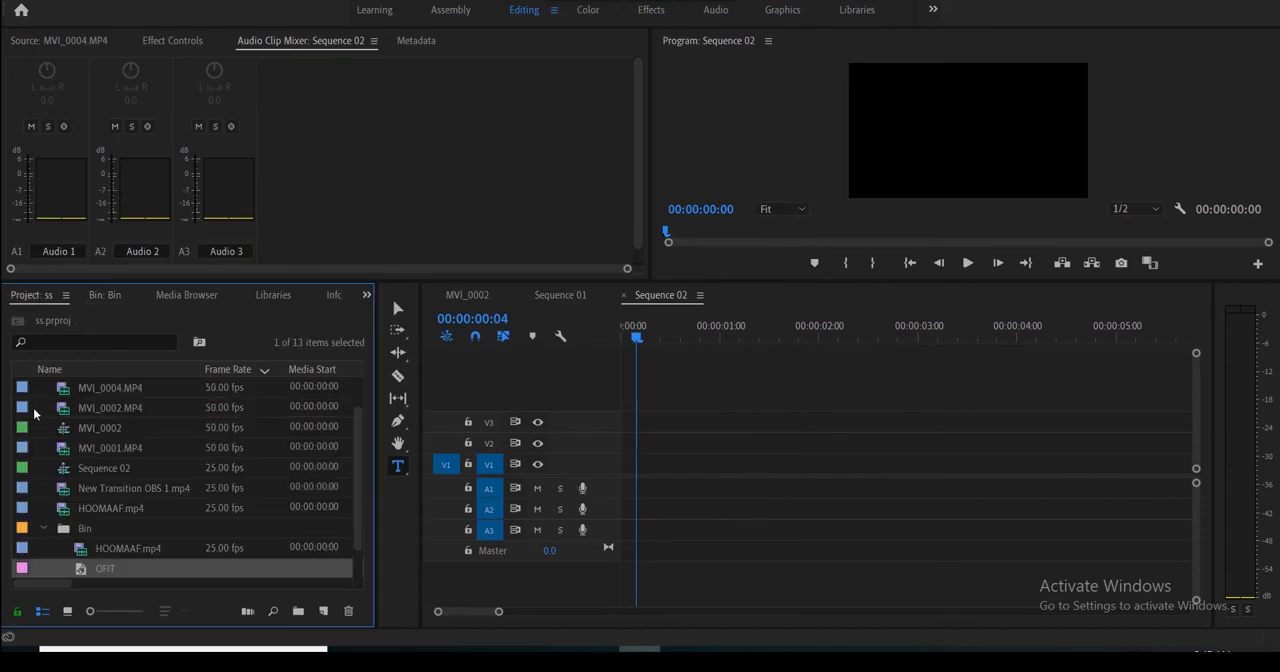
left_click_drag(102, 567, 630, 448)
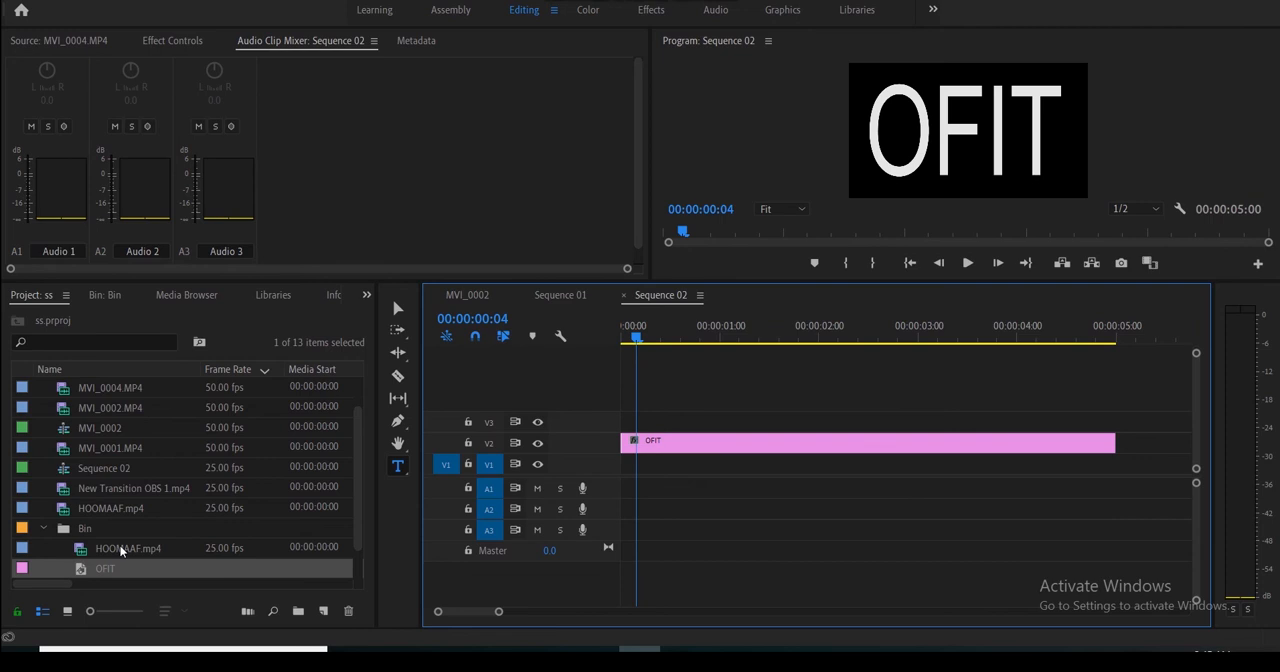
left_click_drag(119, 544, 630, 483)
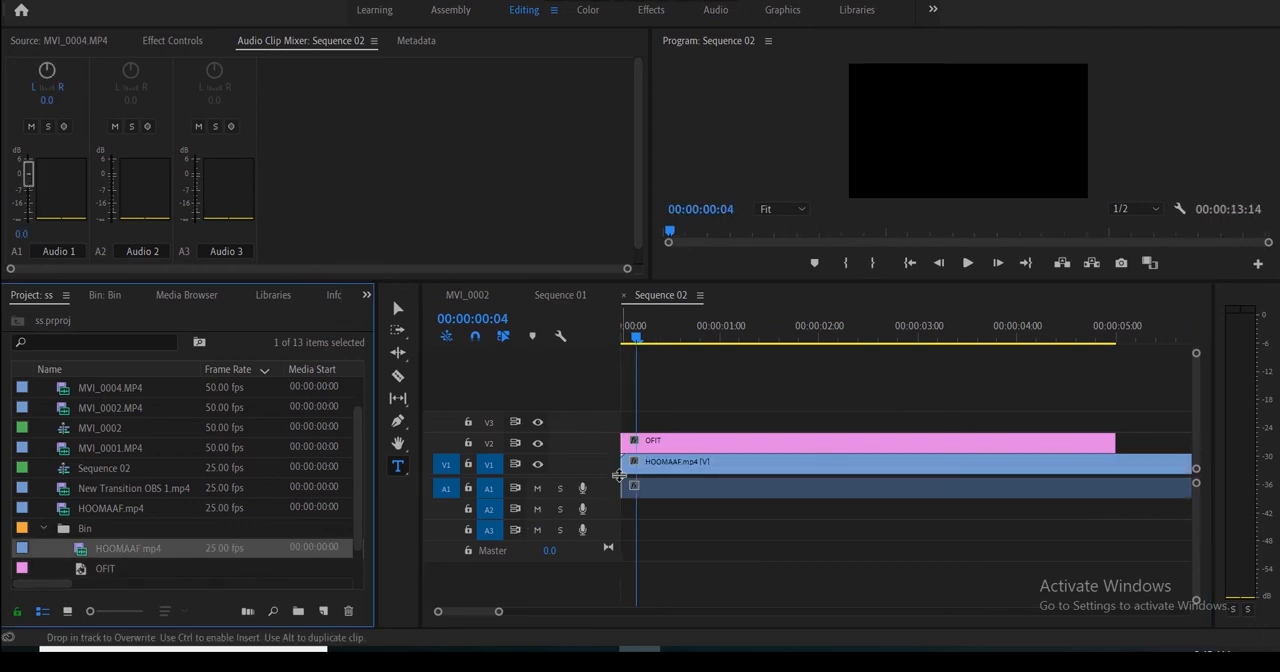
- Unlink the HOOMAAF.mp4 clip's audio from its video and delete the audio from track A1
left_click(668, 491)
right_click(668, 491)
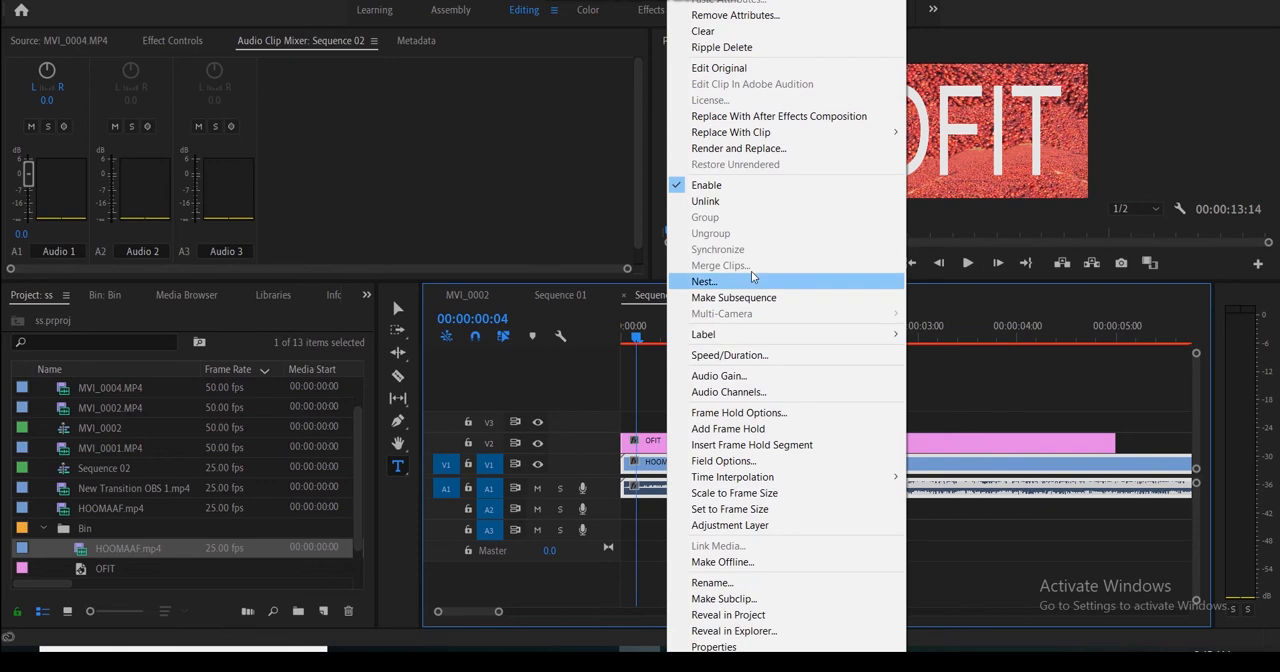
left_click(728, 203)
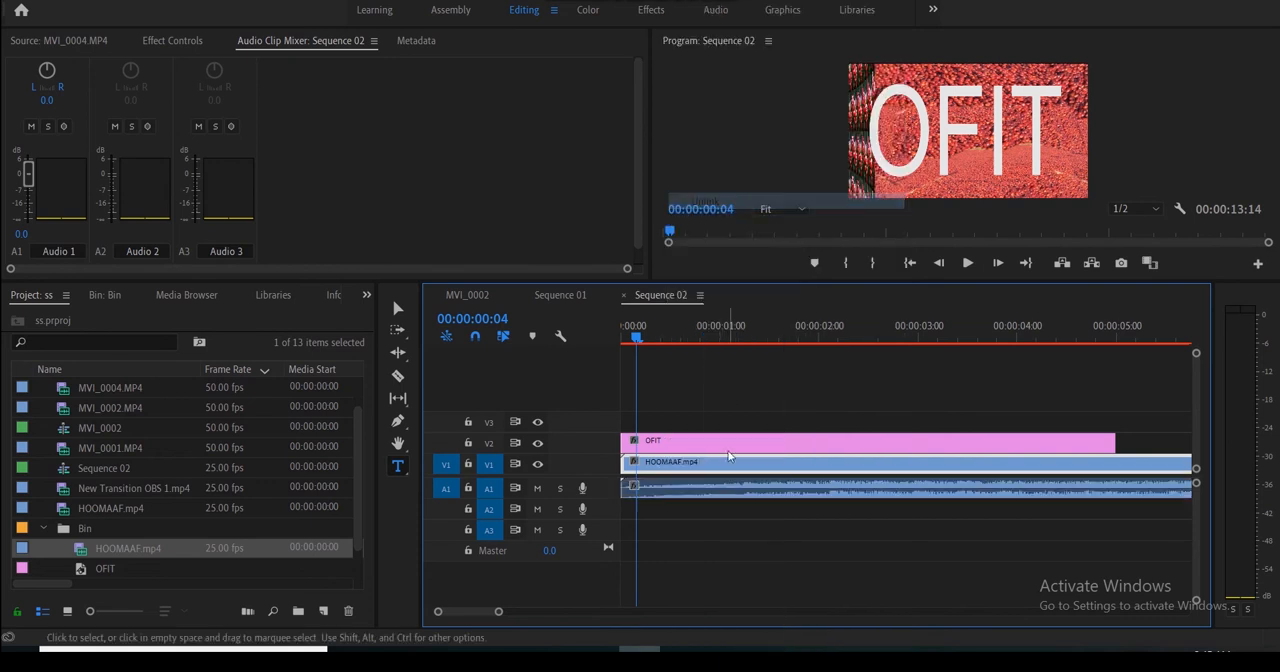
left_click(704, 496)
key("Delete")
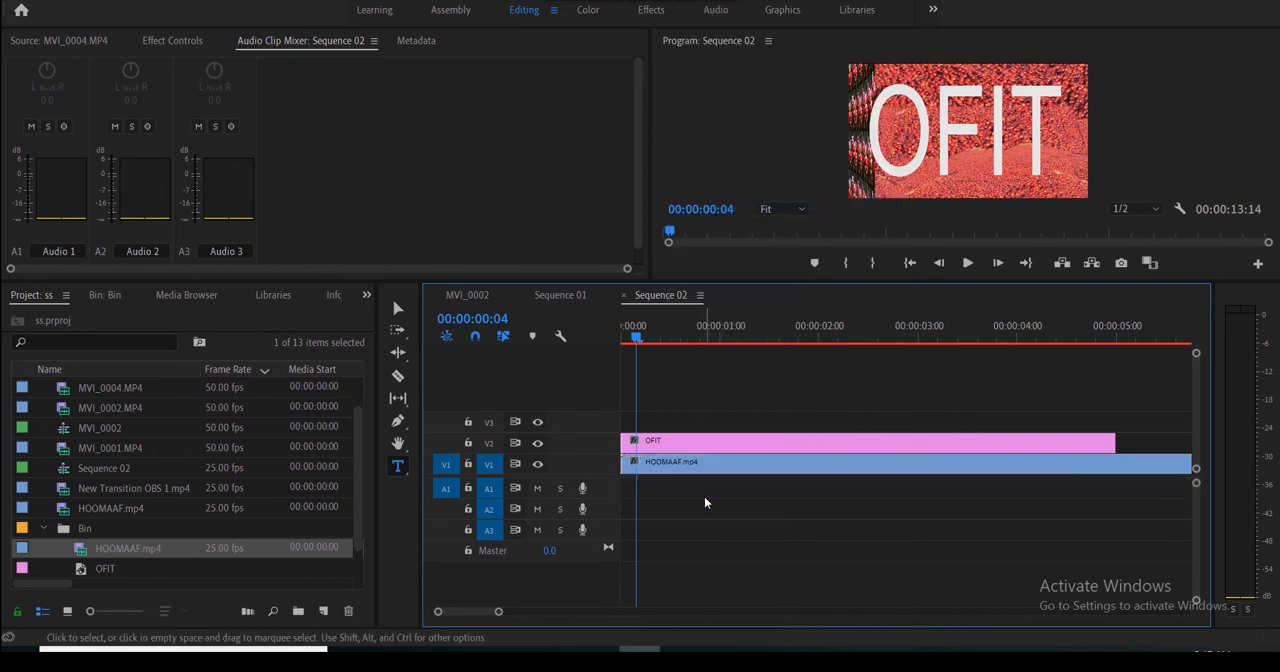
- Apply the Track Matte Key video effect from the Keying group to the HOOMAAF.mp4 clip on V1
left_click(703, 440)
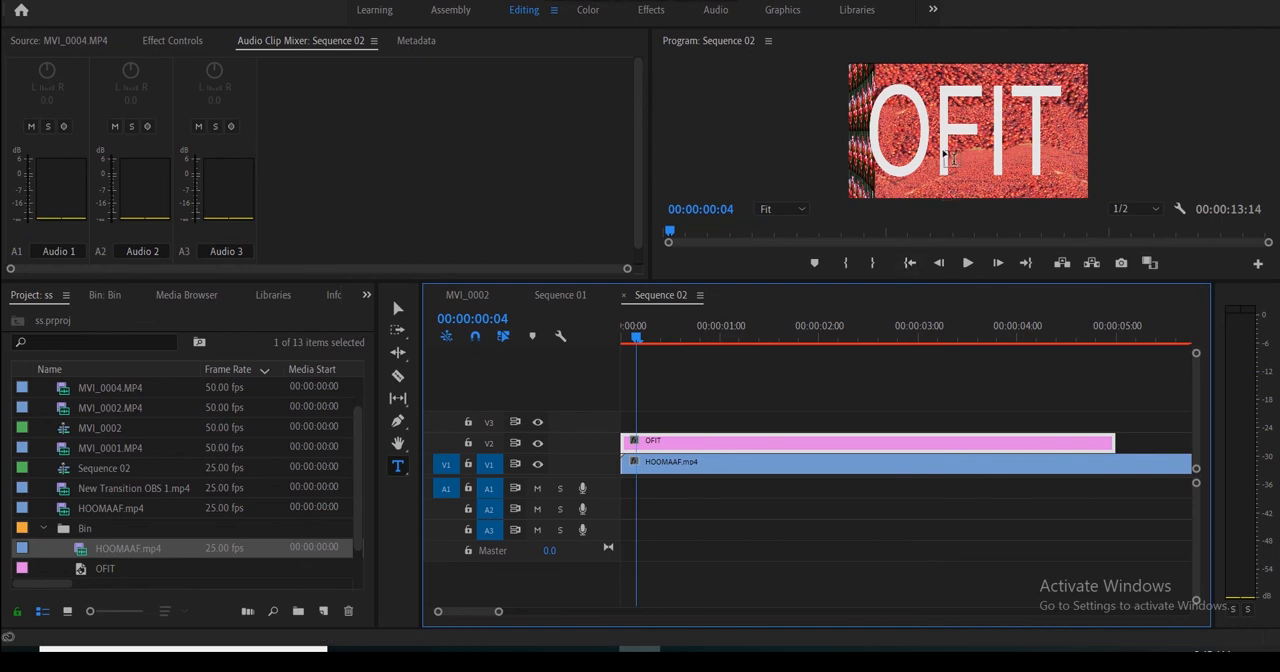
left_click(369, 297)
left_click(384, 392)
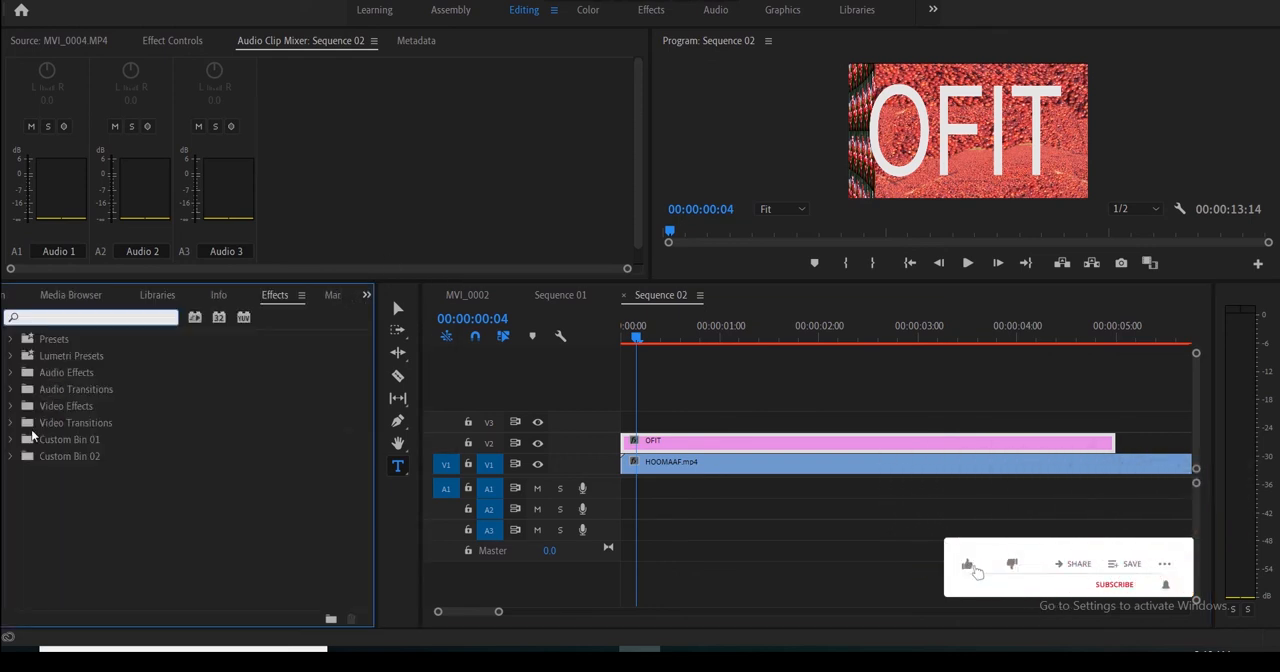
left_click(10, 406)
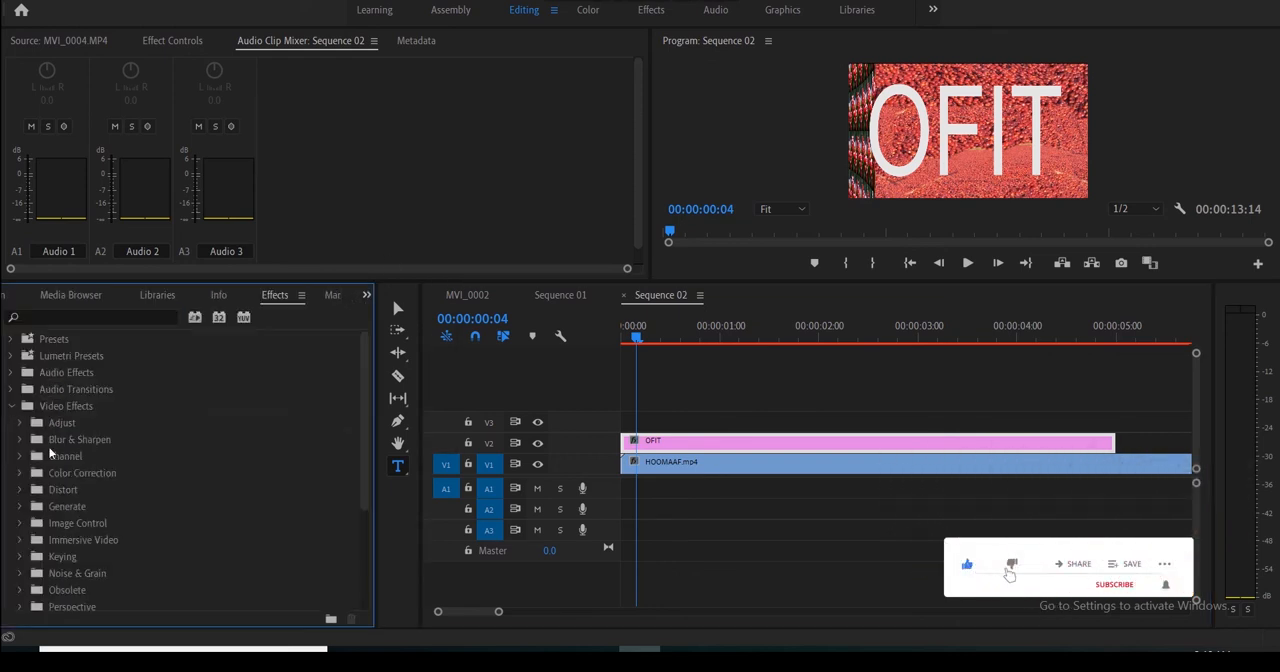
left_click(21, 558)
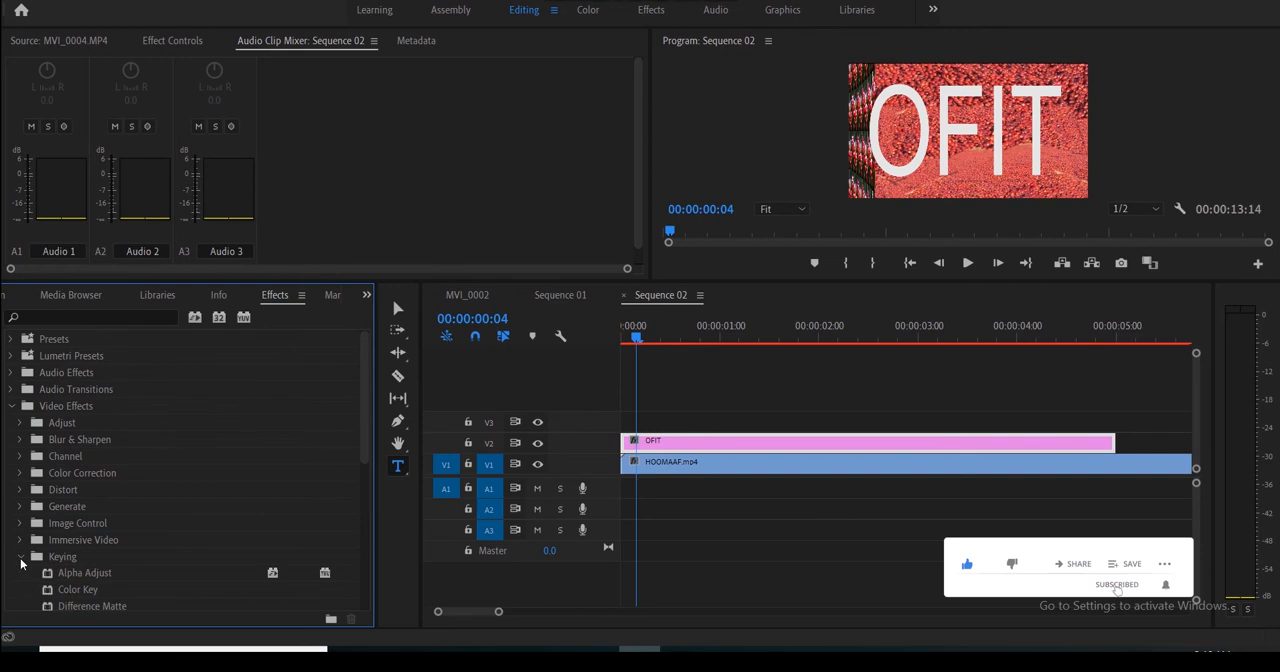
left_click_drag(366, 420, 362, 500)
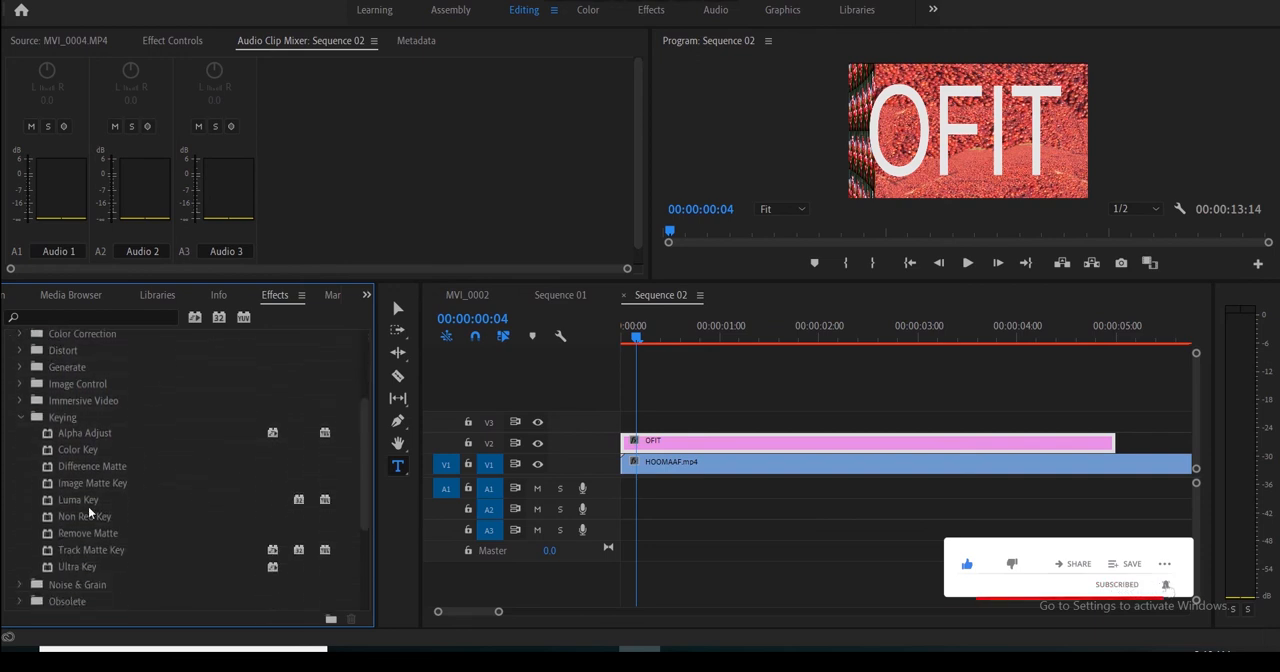
left_click(48, 551)
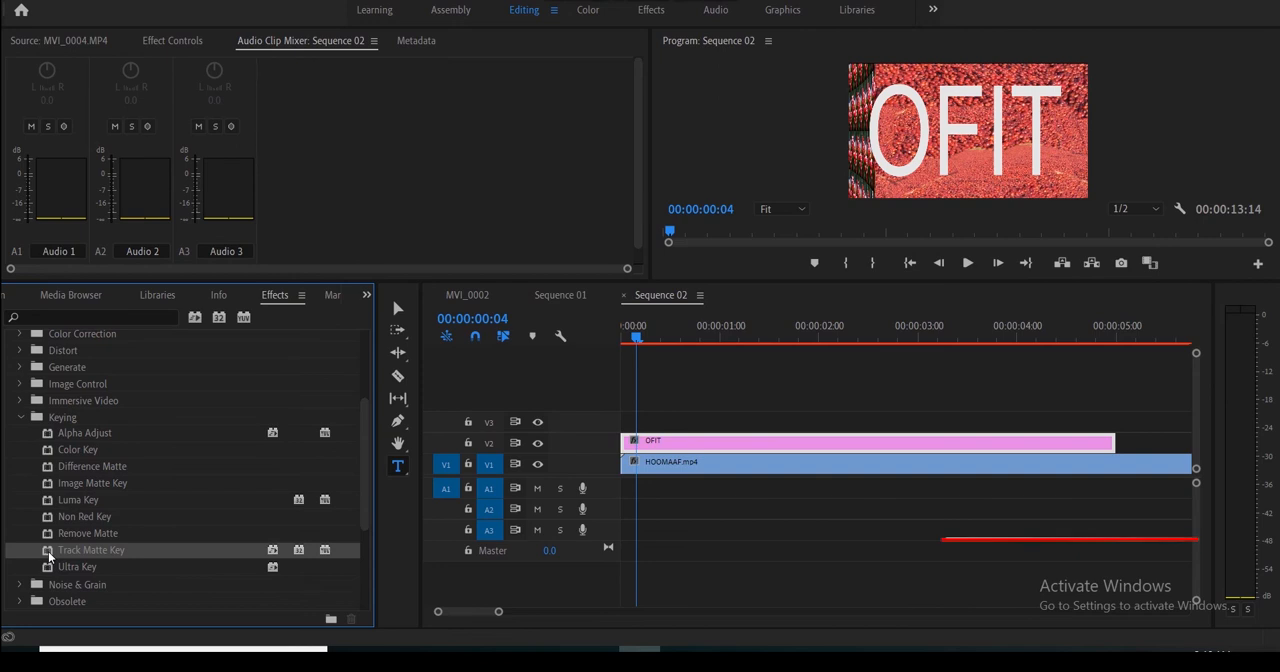
left_click_drag(48, 551, 698, 468)
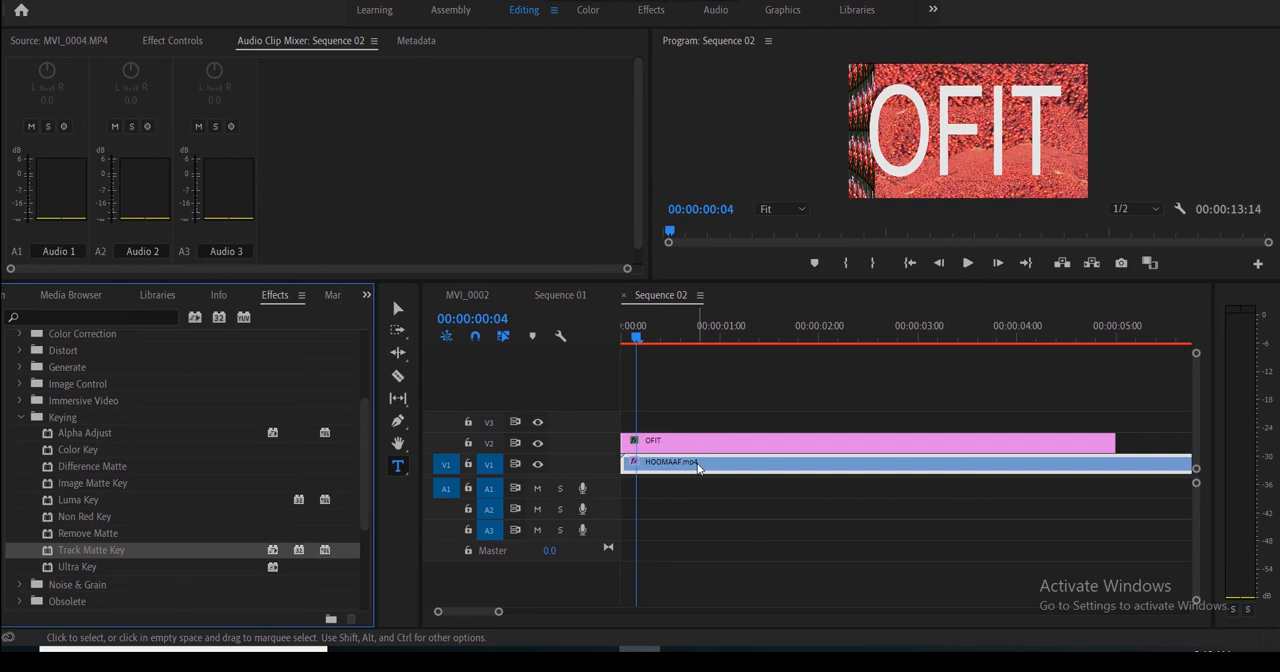
- Set the HOOMAAF.mp4 clip's Track Matte Key matte to Video 2 and scrub through the sequence to preview it
left_click(168, 41)
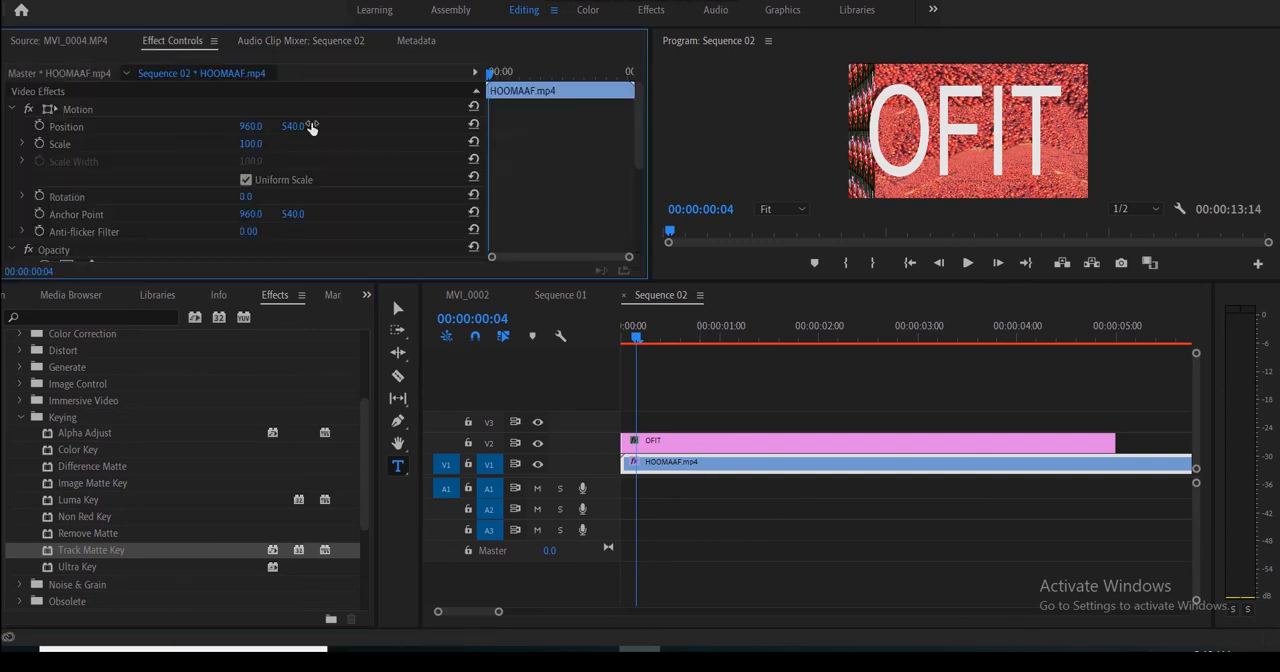
left_click_drag(635, 145, 642, 241)
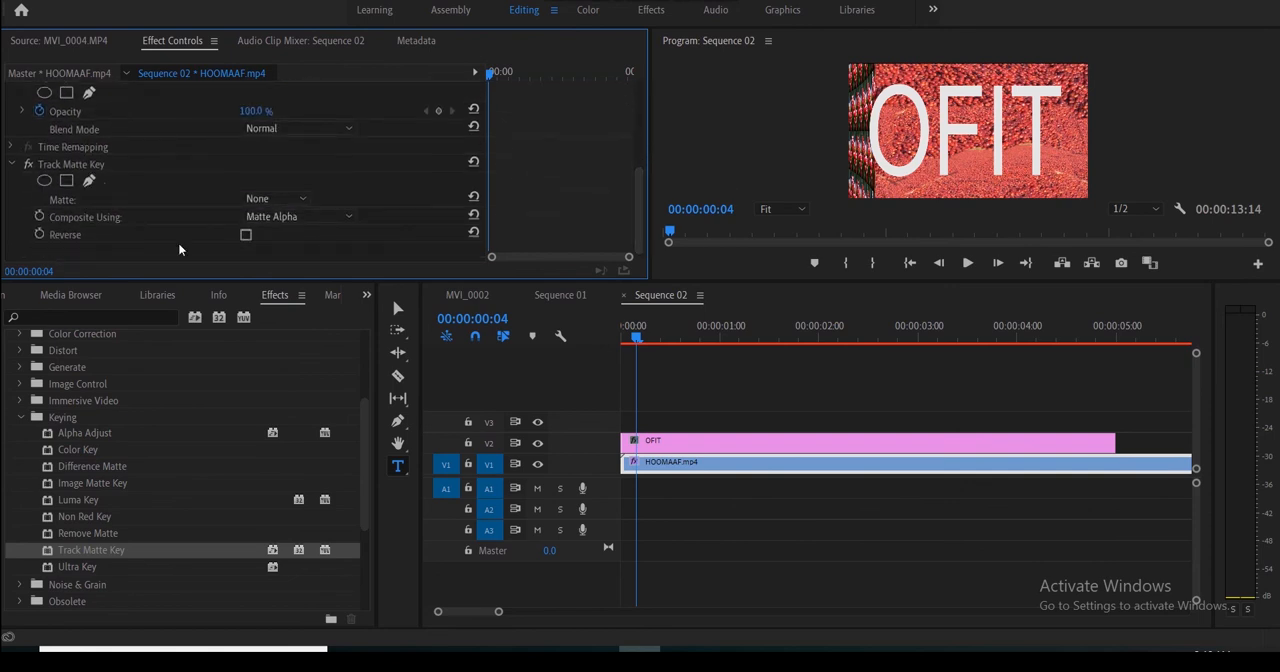
left_click(300, 198)
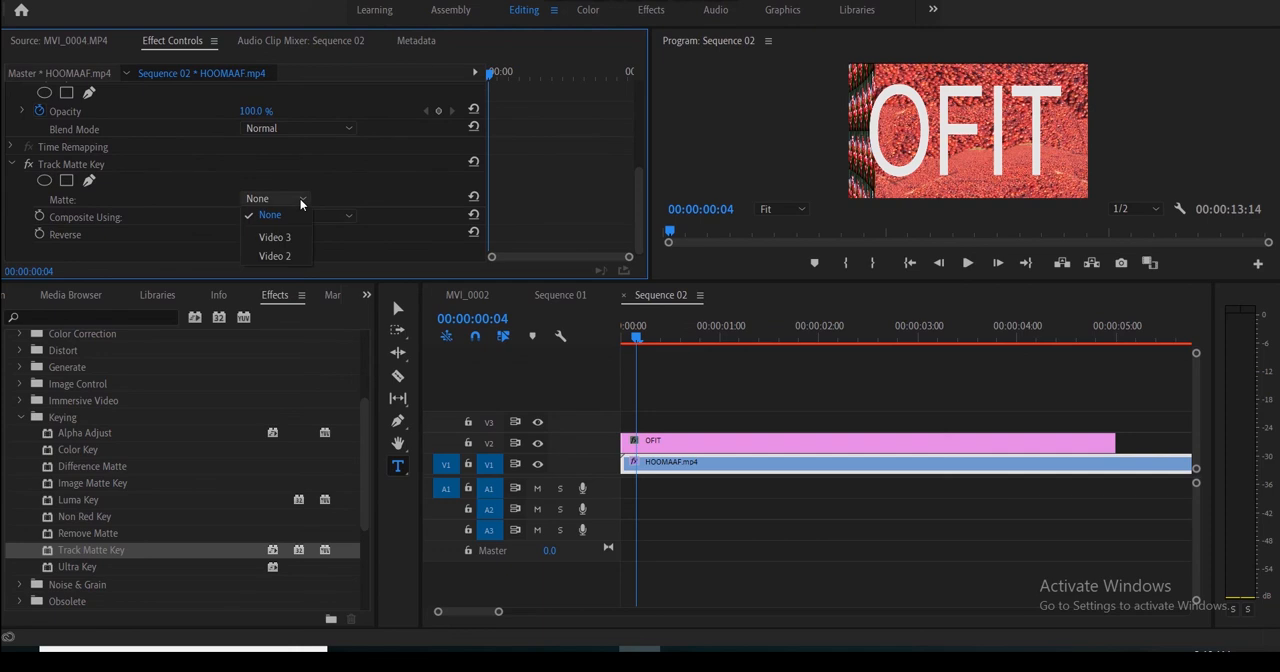
left_click(286, 254)
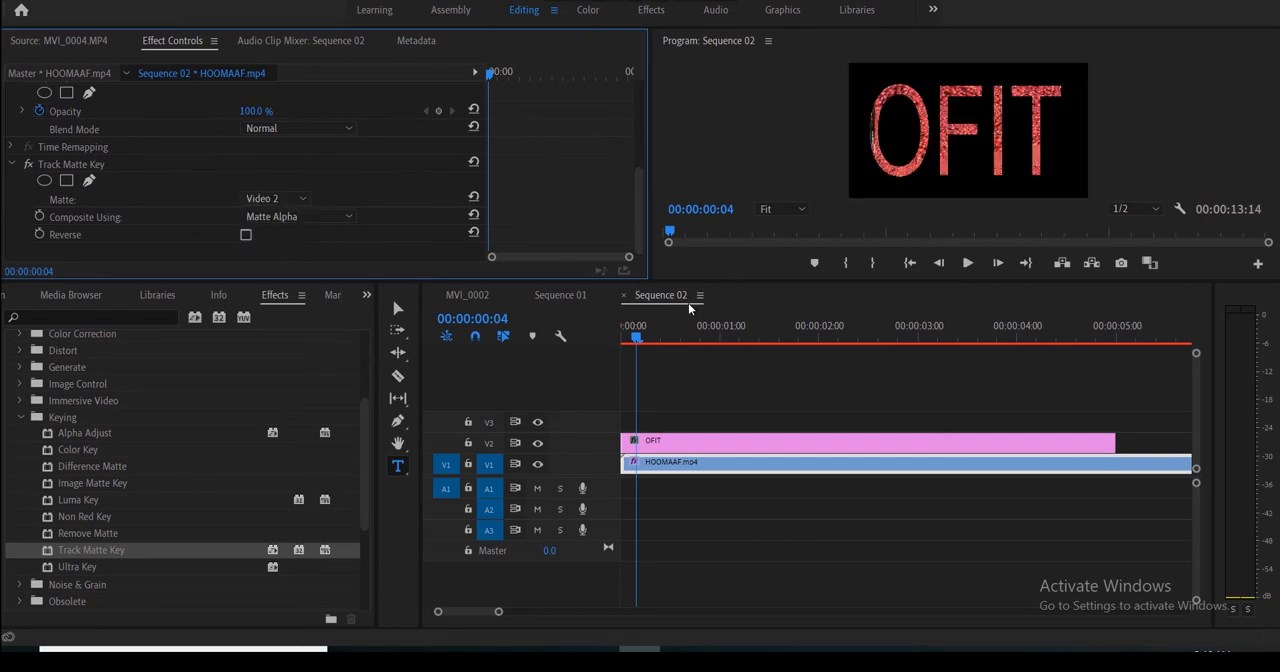
left_click_drag(633, 334, 1107, 402)
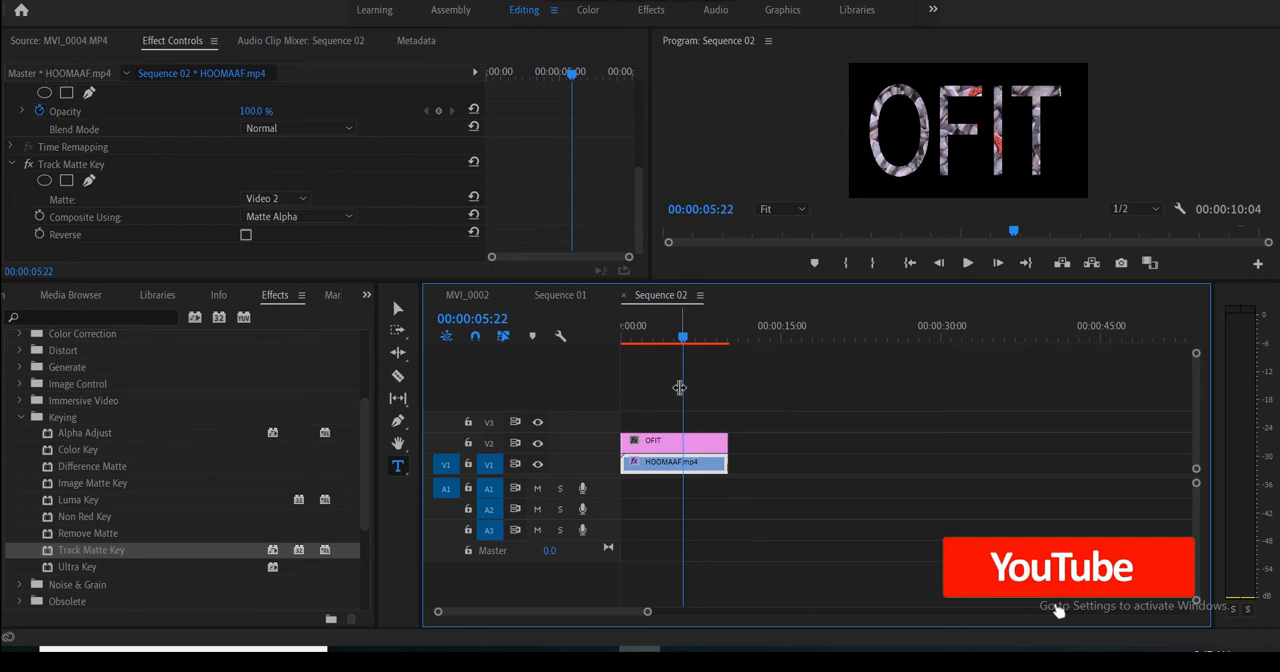